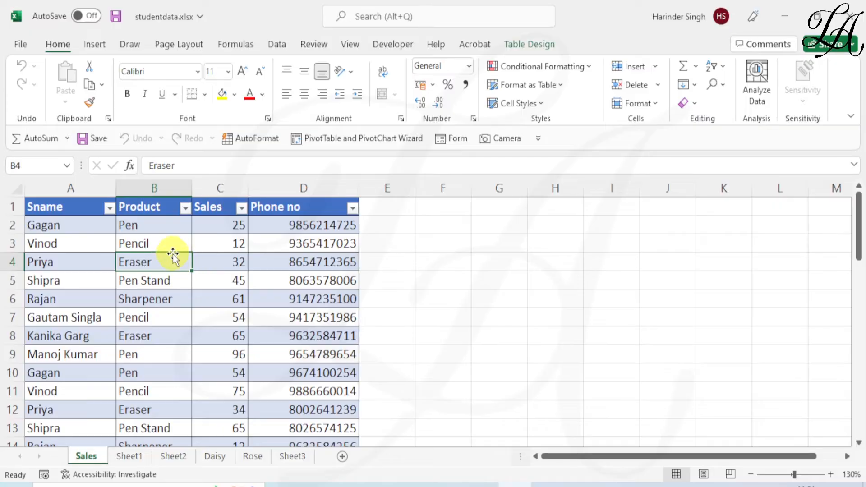
# Step: Load the Sales sheet's data table into the Power Query Editor
pyautogui.scroll(-6, 145, 290)
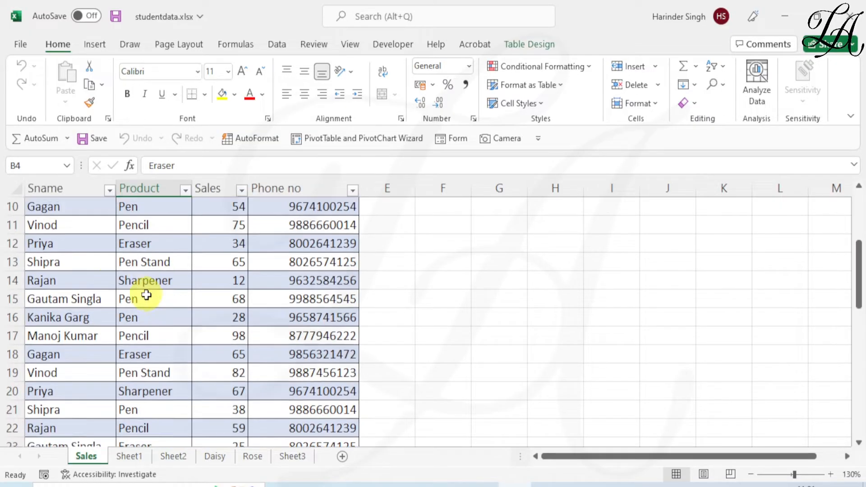
pyautogui.scroll(-2, 149, 302)
pyautogui.scroll(8, 167, 333)
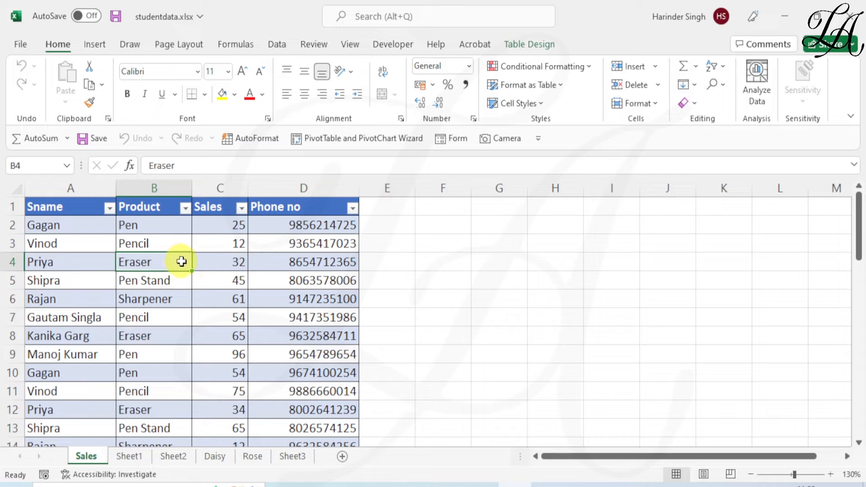
pyautogui.click(288, 47)
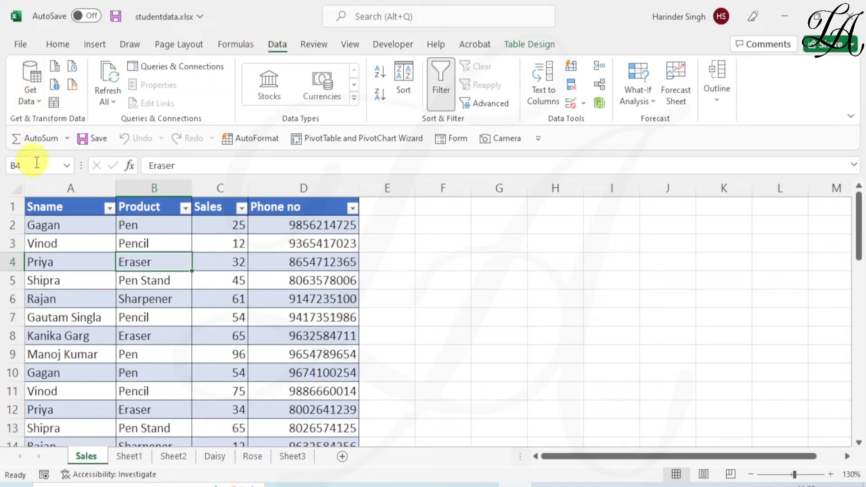
pyautogui.click(53, 102)
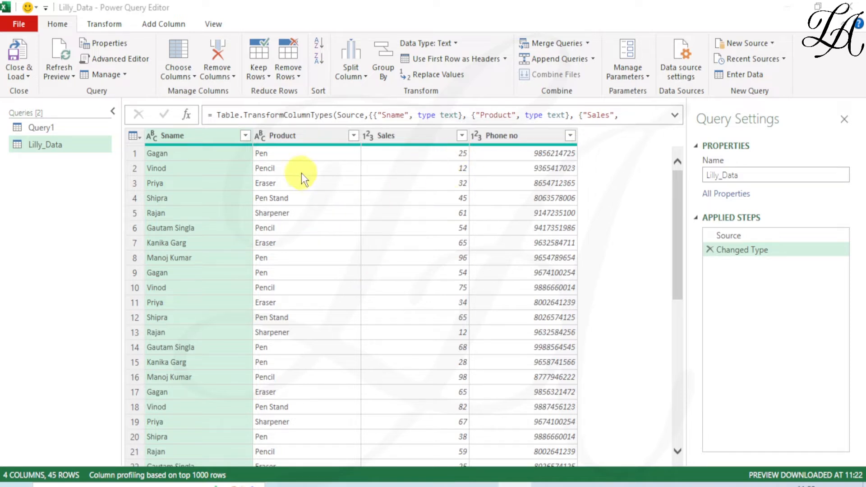
# Step: Keep only the Product column in the Lilly_Data query and remove its duplicate rows
pyautogui.click(315, 140)
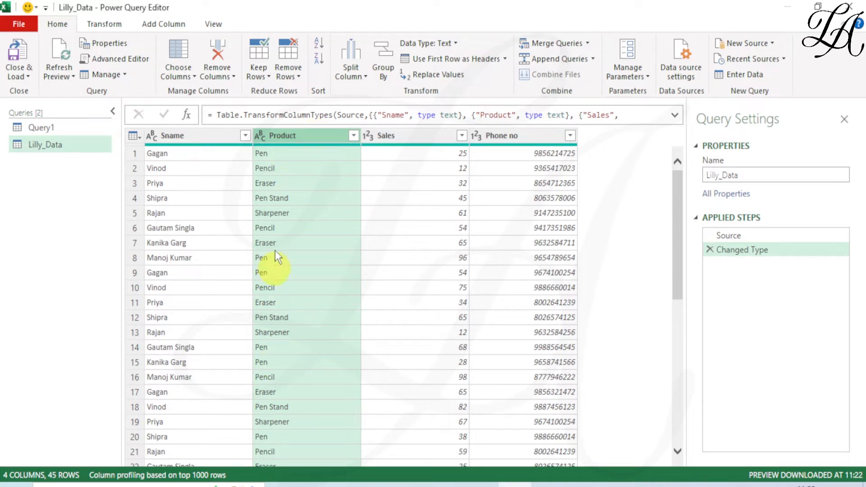
pyautogui.rightClick(321, 136)
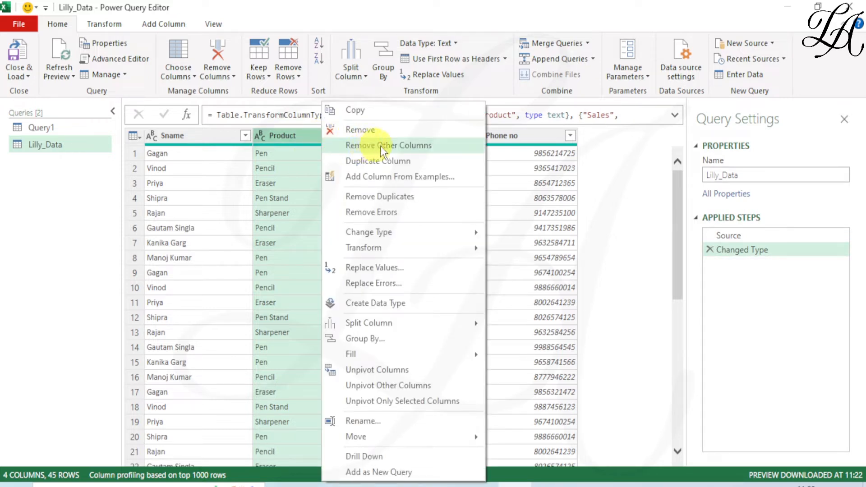
pyautogui.click(407, 145)
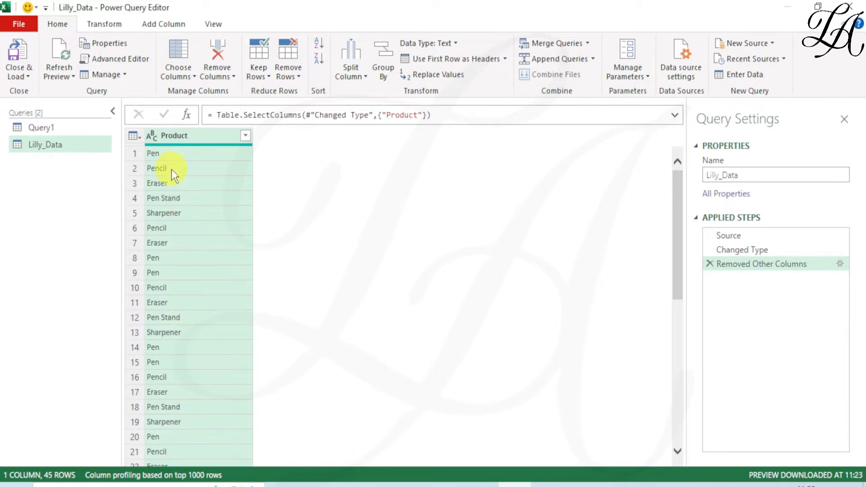
pyautogui.click(291, 74)
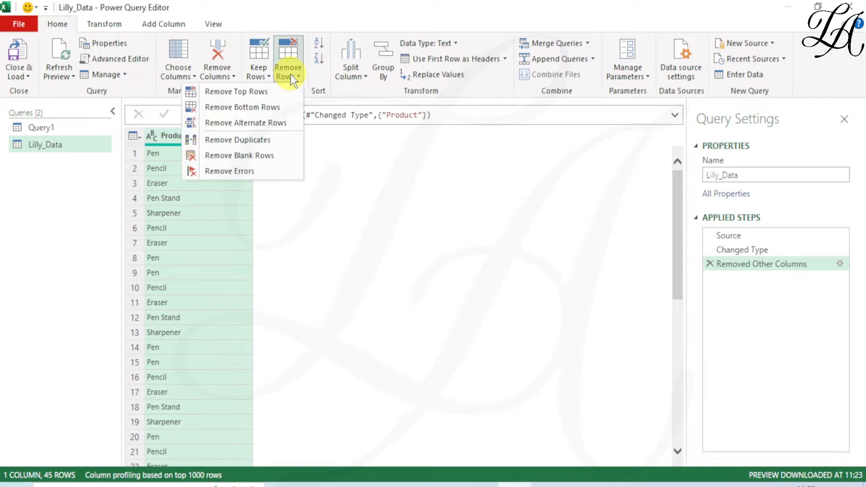
pyautogui.click(256, 140)
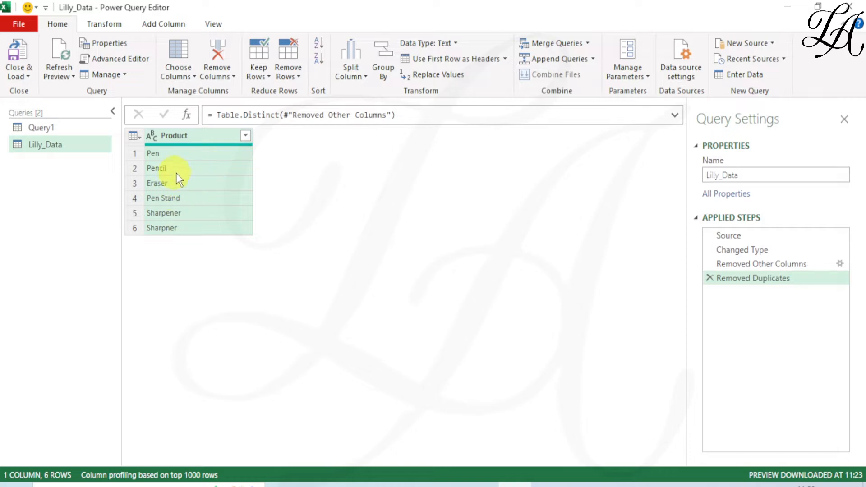
# Step: Close the query editor and load the unique product list as a table on a new worksheet
pyautogui.click(23, 72)
pyautogui.click(49, 106)
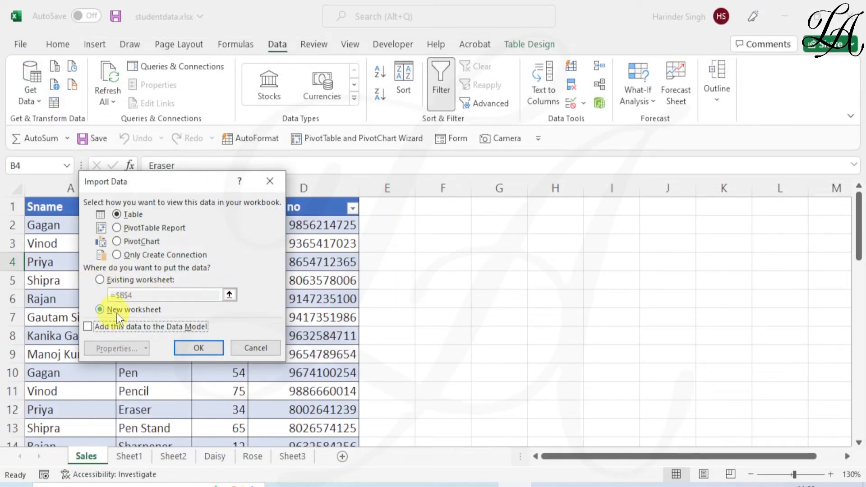
pyautogui.click(198, 349)
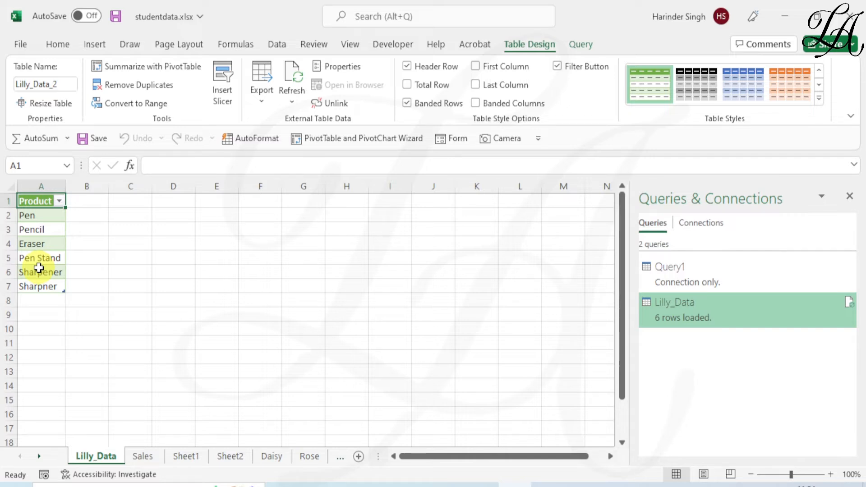
# Step: Return to the Sales sheet, close the Queries & Connections pane and enter the heading "Select Item" in cell G1
pyautogui.click(145, 451)
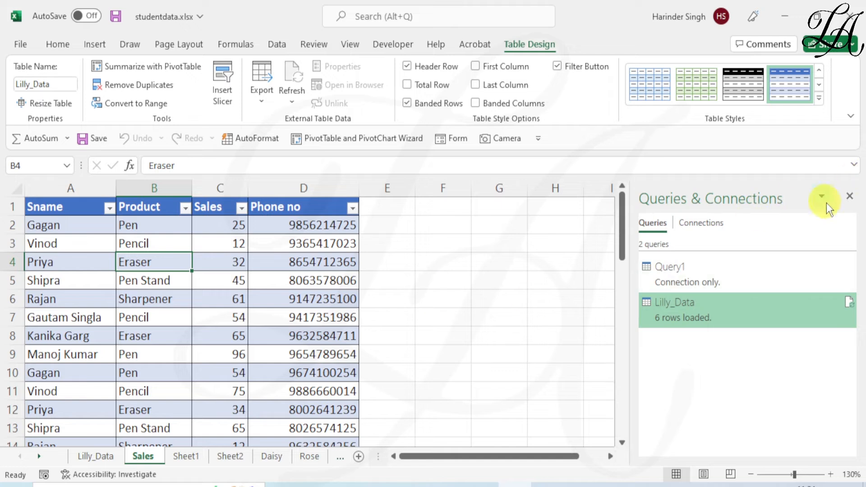
pyautogui.click(850, 197)
pyautogui.click(510, 205)
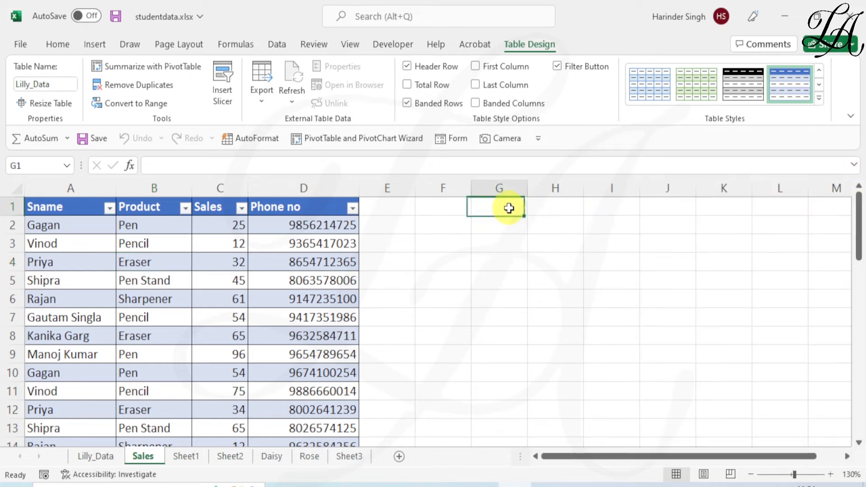
pyautogui.write('S')
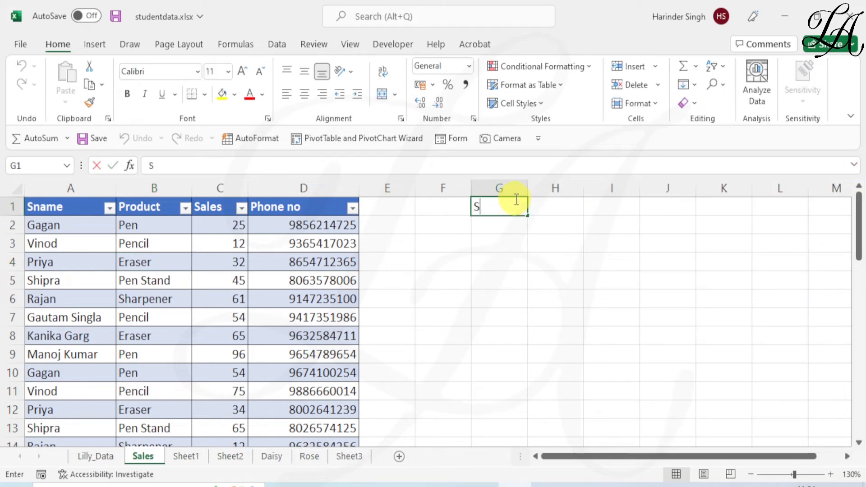
pyautogui.write('elect ')
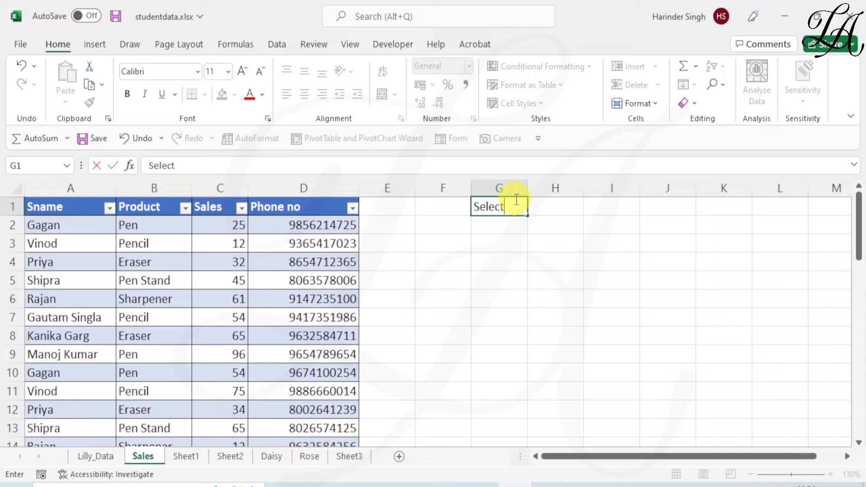
pyautogui.write('Item')
# Step: Start a data validation rule for cell G2 that allows only values from a list
pyautogui.click(508, 224)
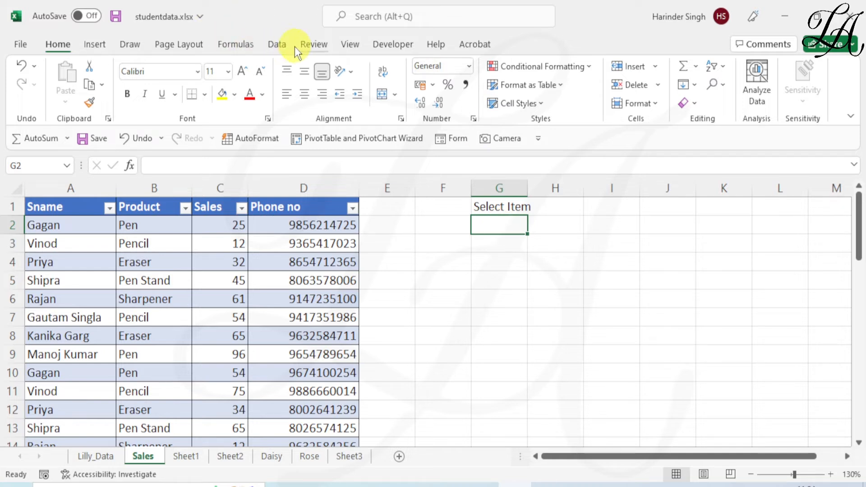
pyautogui.click(281, 47)
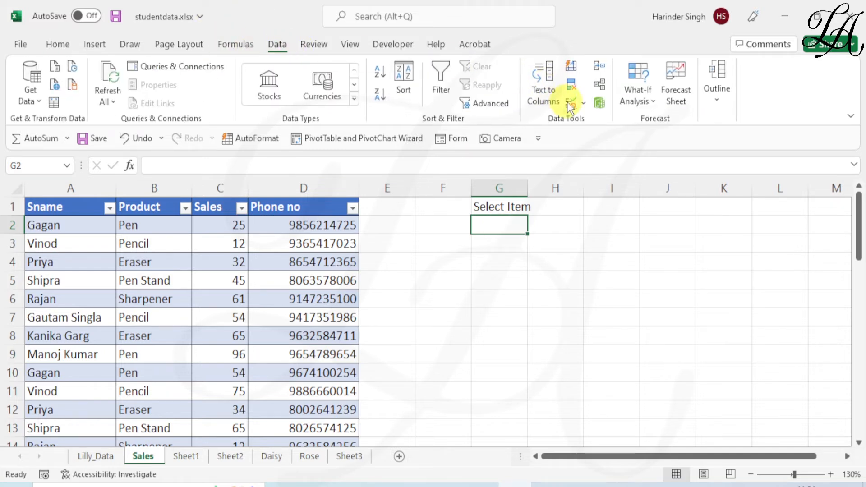
pyautogui.click(587, 103)
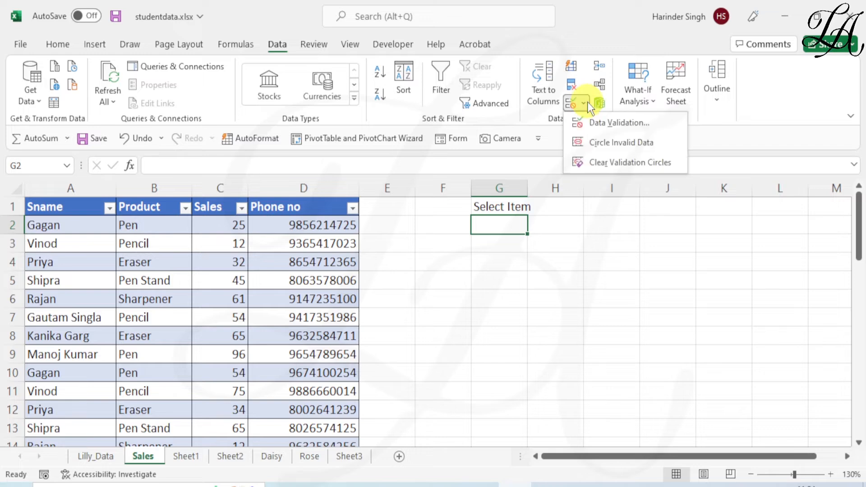
pyautogui.click(603, 125)
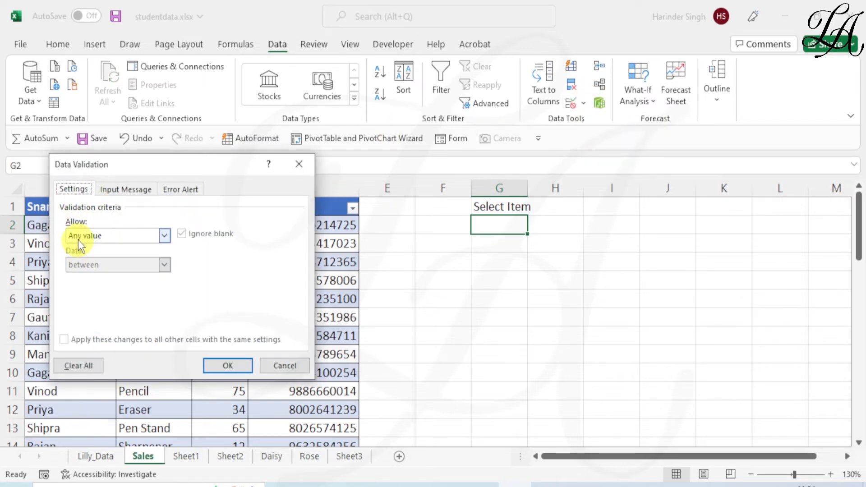
pyautogui.click(165, 235)
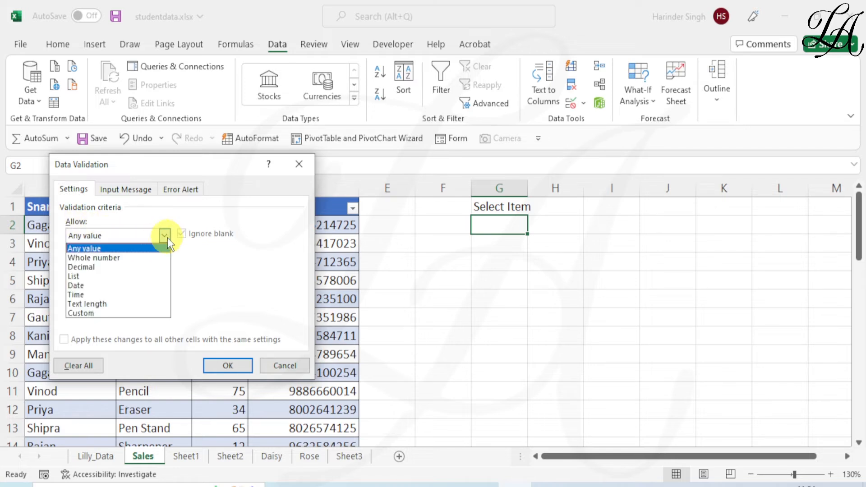
pyautogui.click(129, 275)
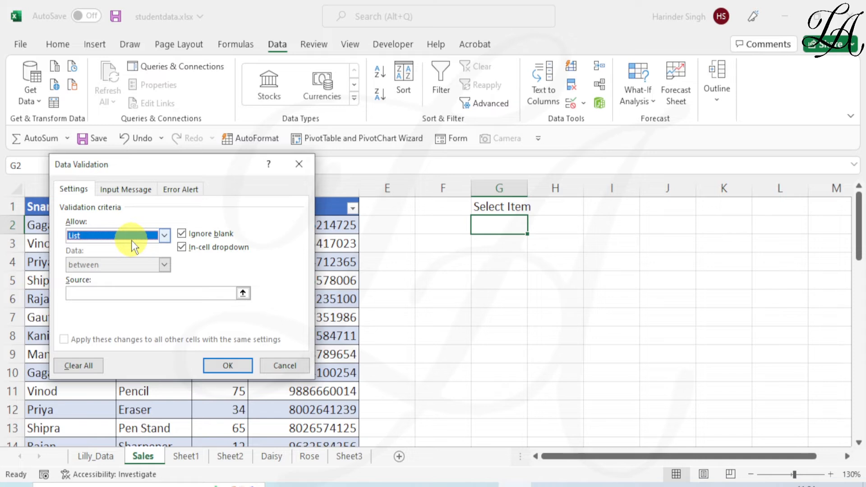
# Step: Apply the validation with Lilly_Data cells A2:A7 as the list source and choose Pencil in G2
pyautogui.click(86, 292)
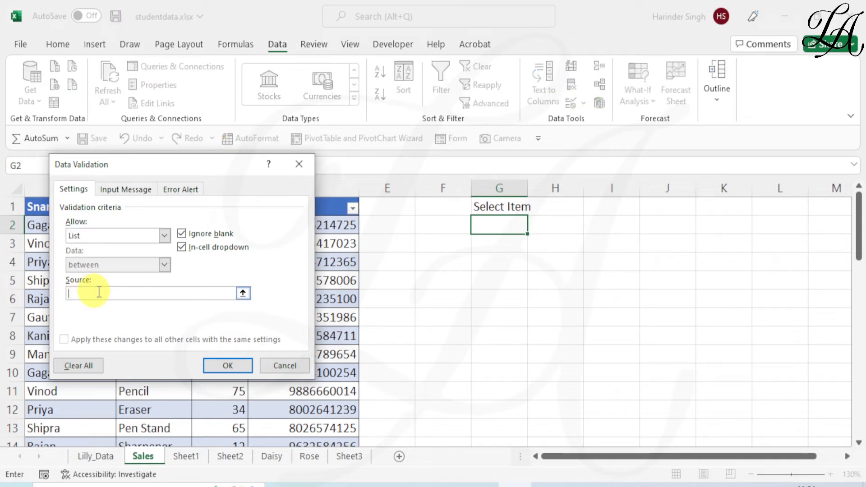
pyautogui.click(243, 293)
pyautogui.click(95, 457)
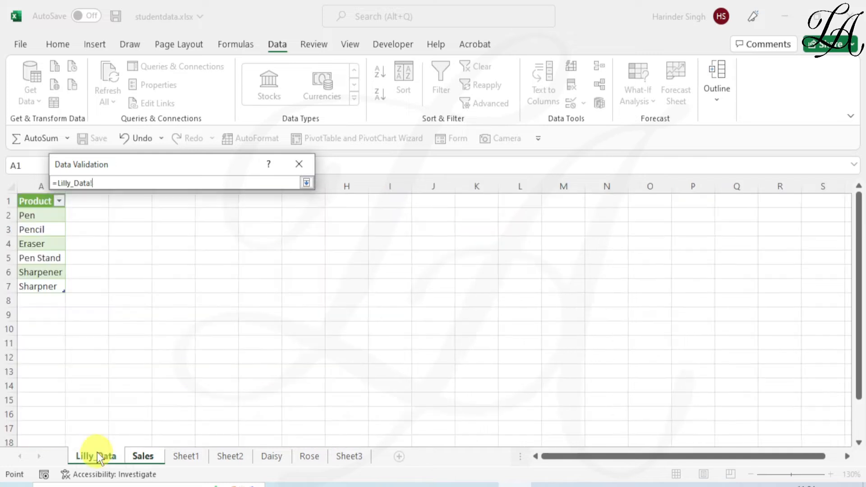
pyautogui.moveTo(33, 217); pyautogui.dragTo(29, 282)
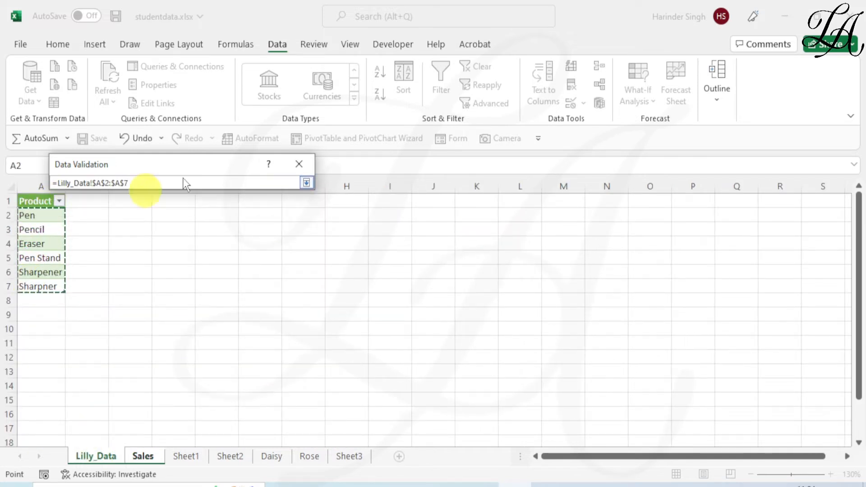
pyautogui.click(306, 183)
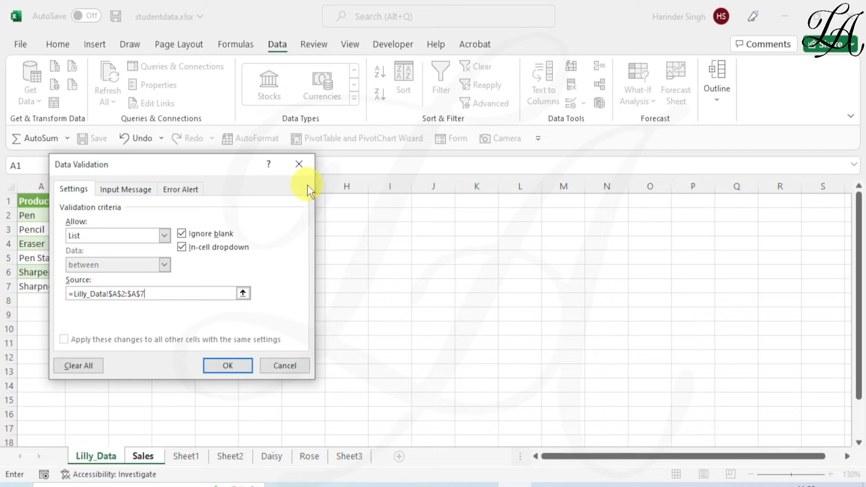
pyautogui.click(233, 365)
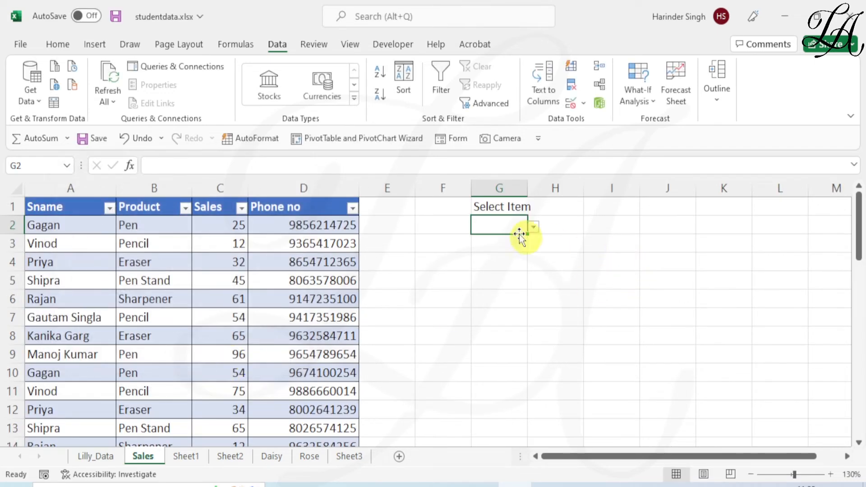
pyautogui.click(533, 227)
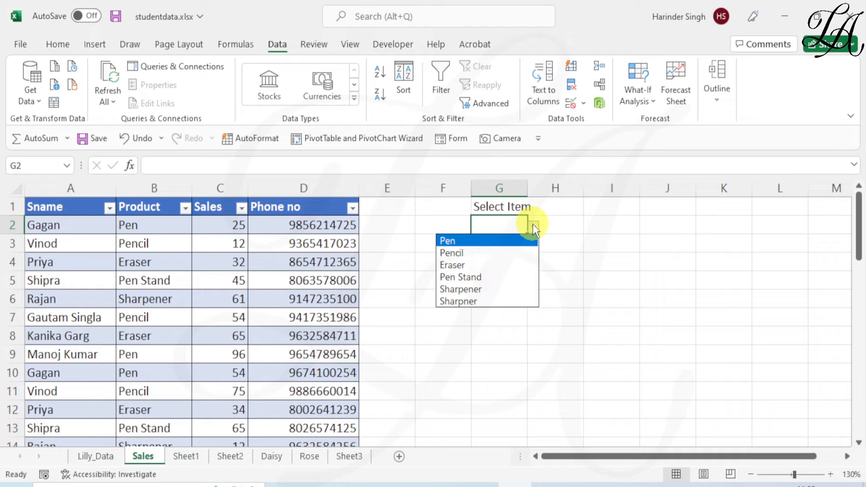
pyautogui.click(469, 252)
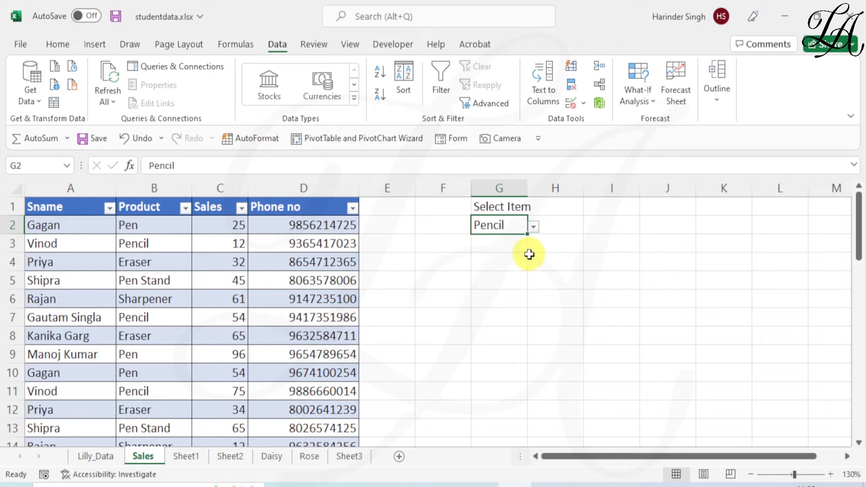
# Step: Convert range G1:G2 on the Sales sheet into a table with headers
pyautogui.moveTo(502, 206); pyautogui.dragTo(503, 225)
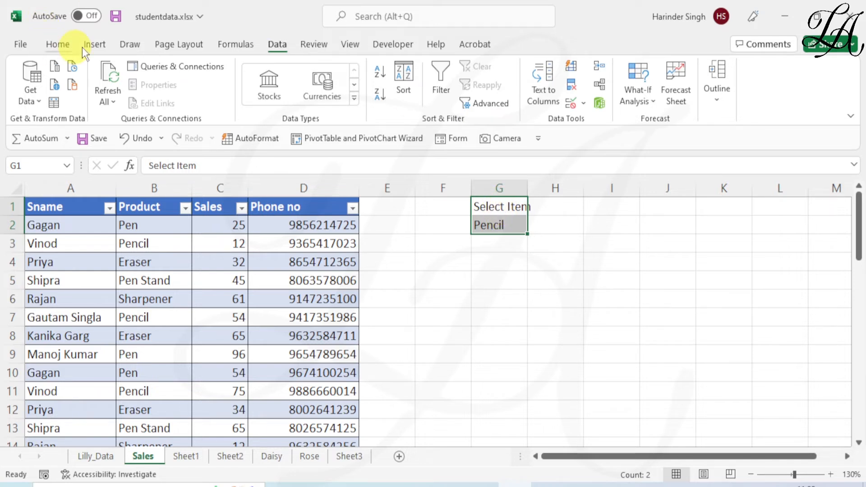
pyautogui.click(104, 42)
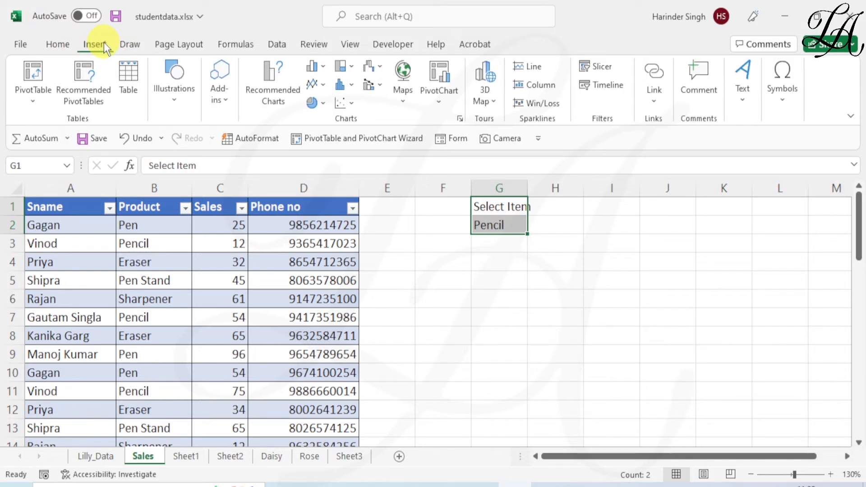
pyautogui.click(131, 75)
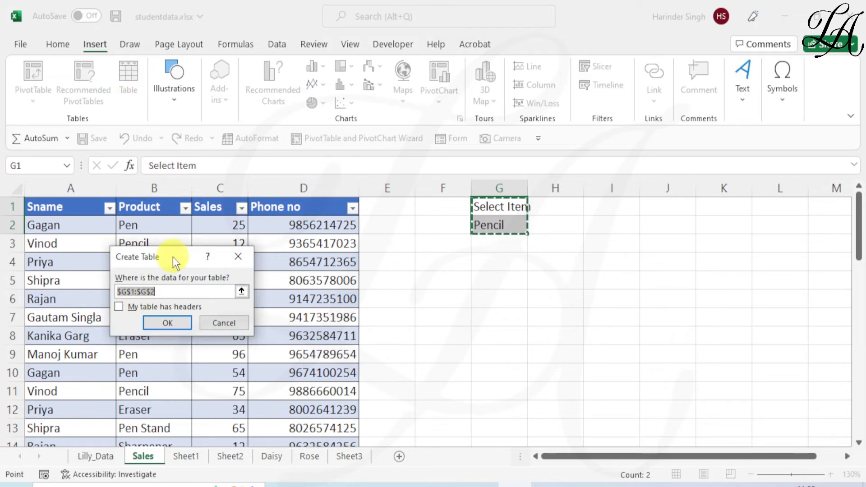
pyautogui.moveTo(173, 256); pyautogui.dragTo(415, 265)
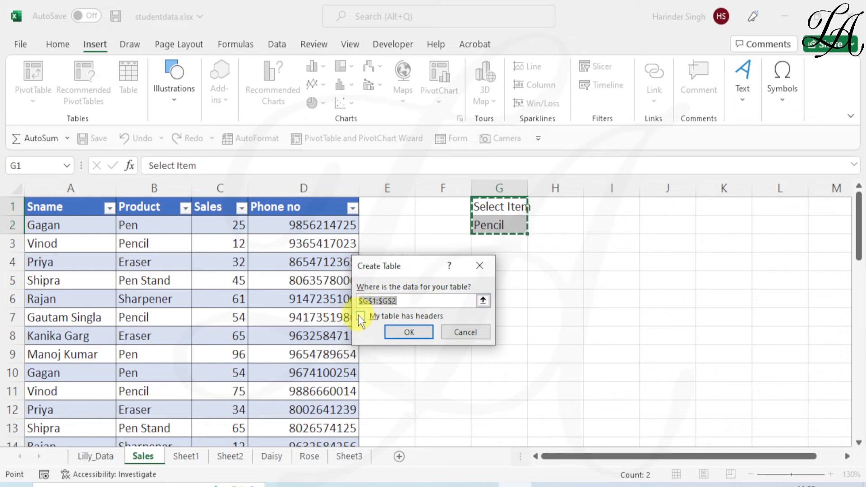
pyautogui.click(360, 317)
pyautogui.click(404, 332)
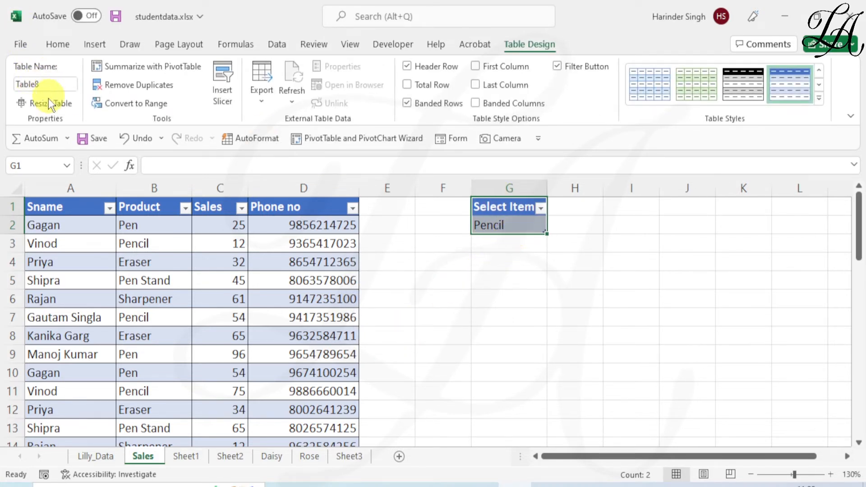
# Step: Rename the Select Item table as item
pyautogui.click(43, 85)
pyautogui.moveTo(16, 84); pyautogui.dragTo(46, 85)
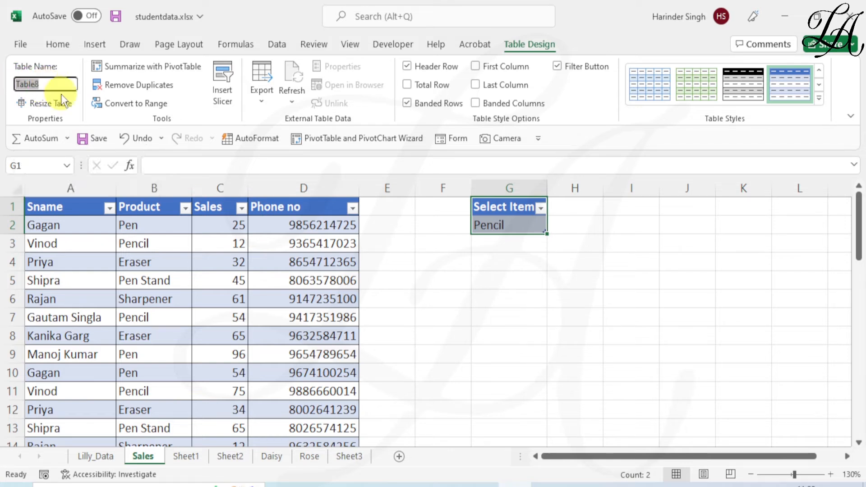
pyautogui.write('item')
pyautogui.press('Return')
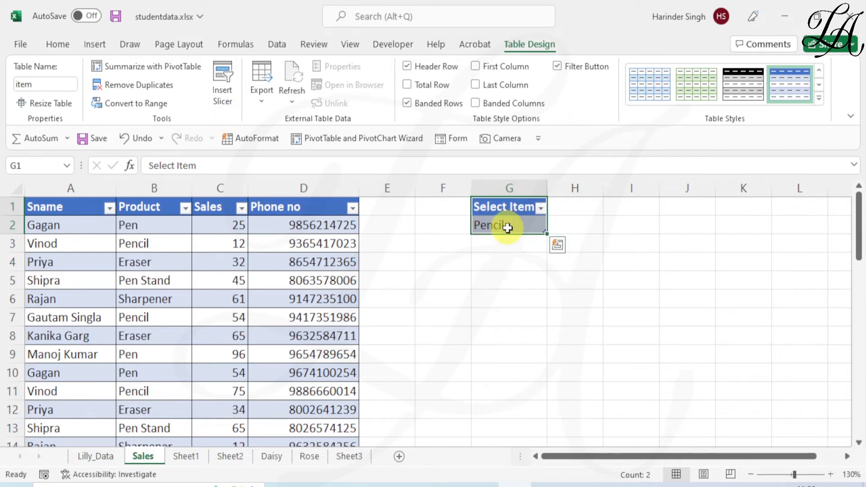
# Step: Load the item table into Power Query and drill down on its Pencil value to get a single text value
pyautogui.click(284, 47)
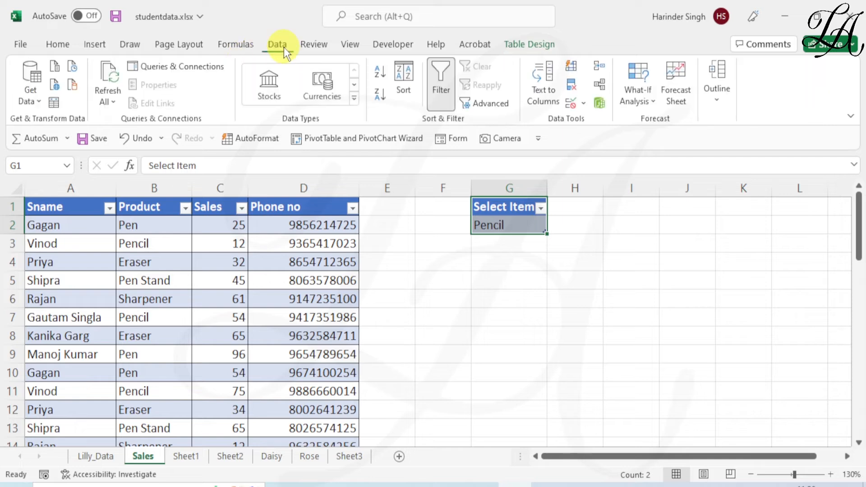
pyautogui.click(53, 103)
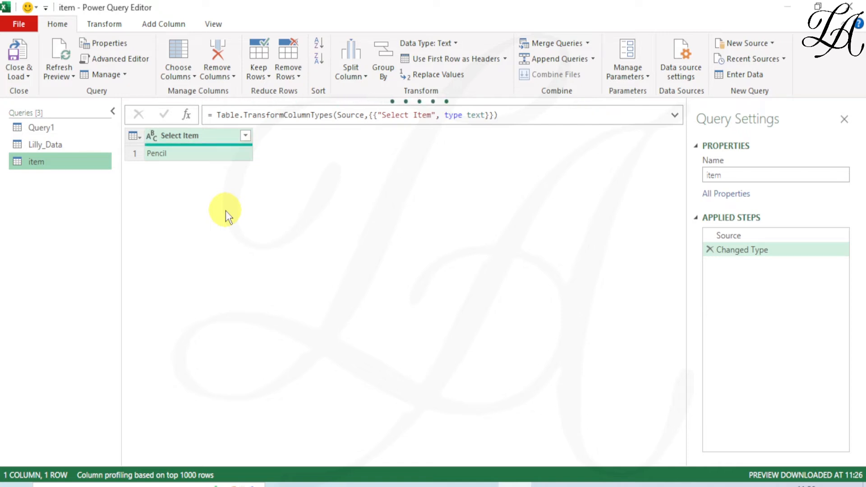
pyautogui.click(182, 156)
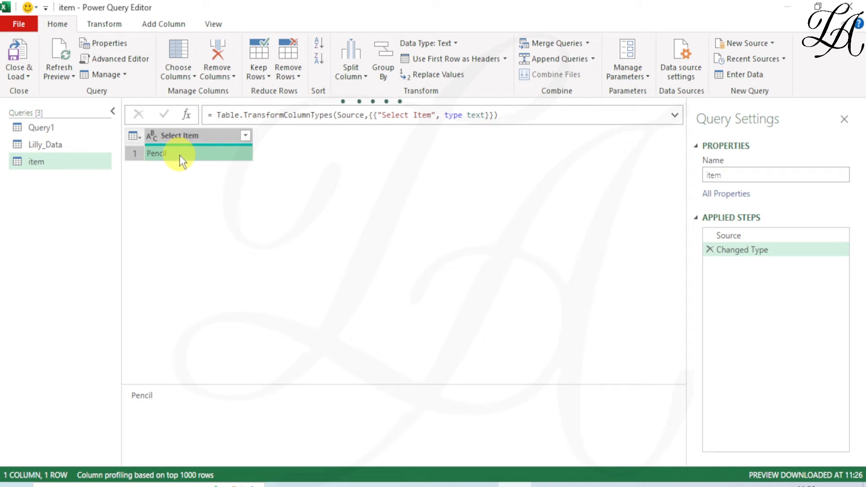
pyautogui.click(180, 156)
pyautogui.rightClick(179, 155)
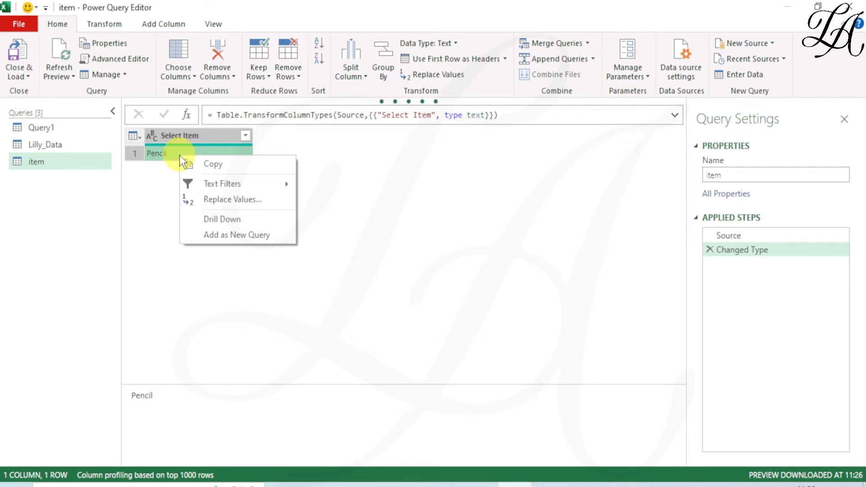
pyautogui.click(226, 220)
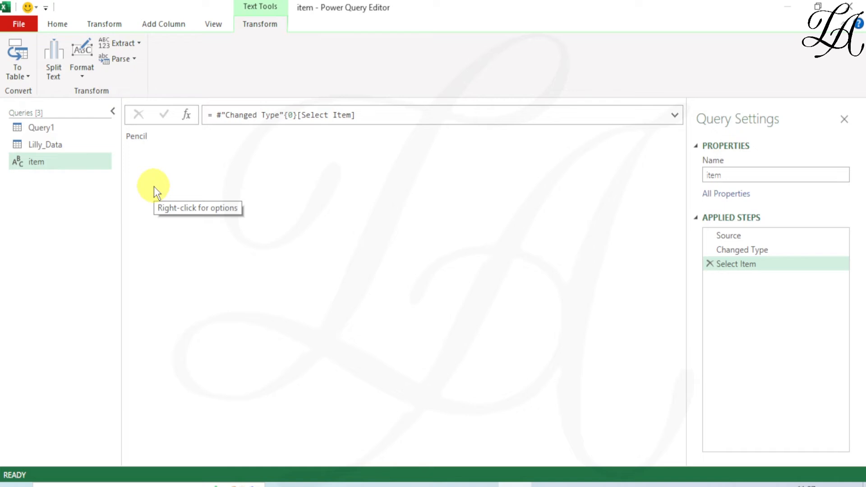
# Step: Close the query editor and load the item query as a connection only
pyautogui.click(57, 24)
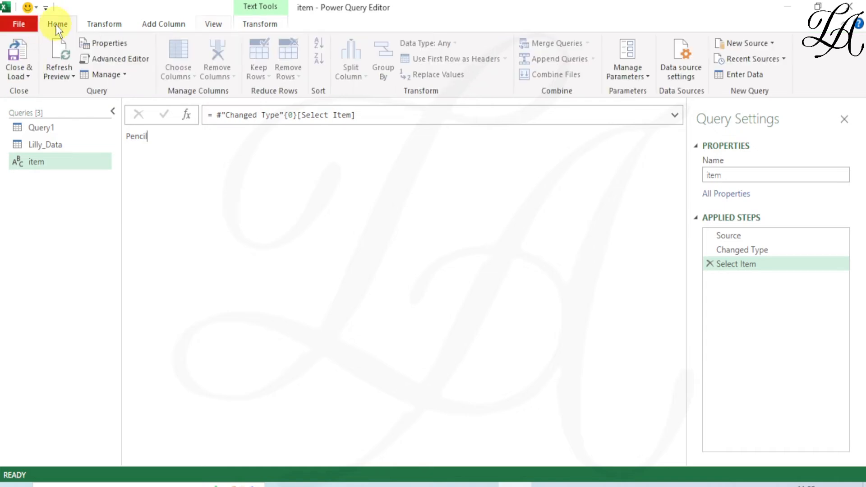
pyautogui.click(23, 75)
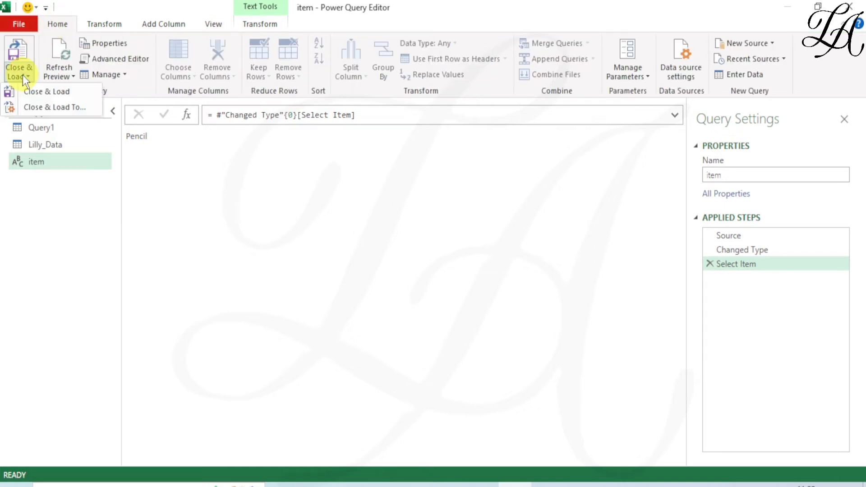
pyautogui.click(67, 107)
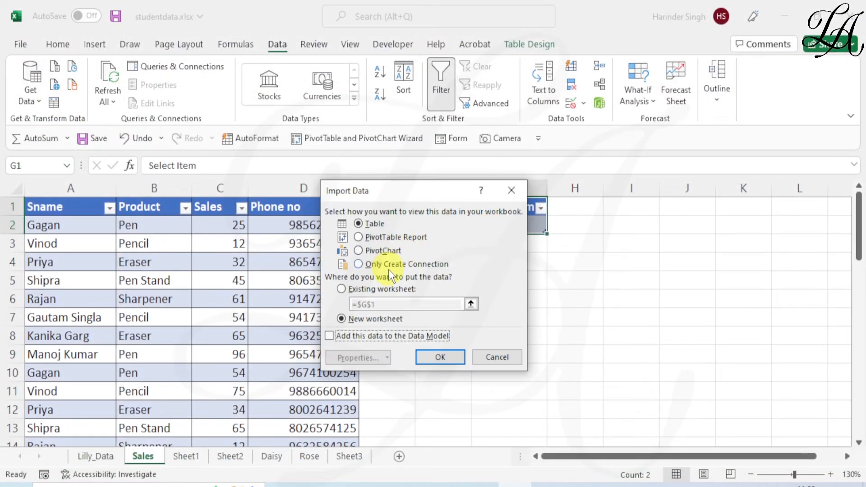
pyautogui.click(380, 264)
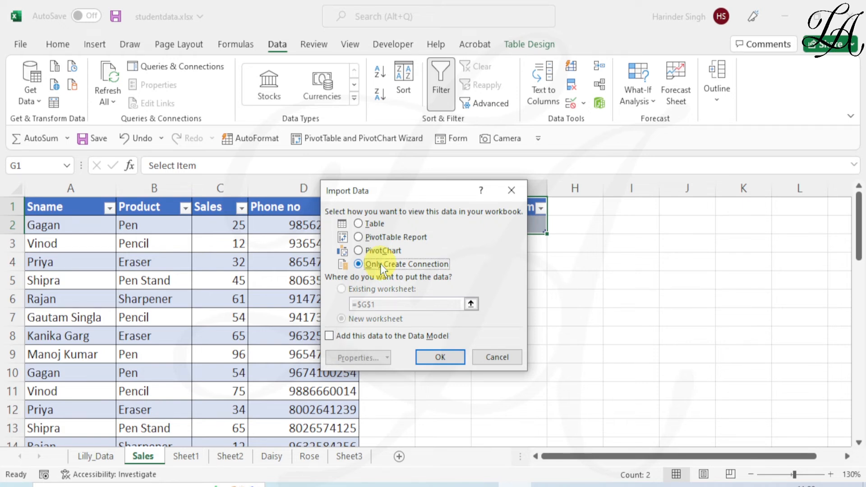
pyautogui.click(427, 355)
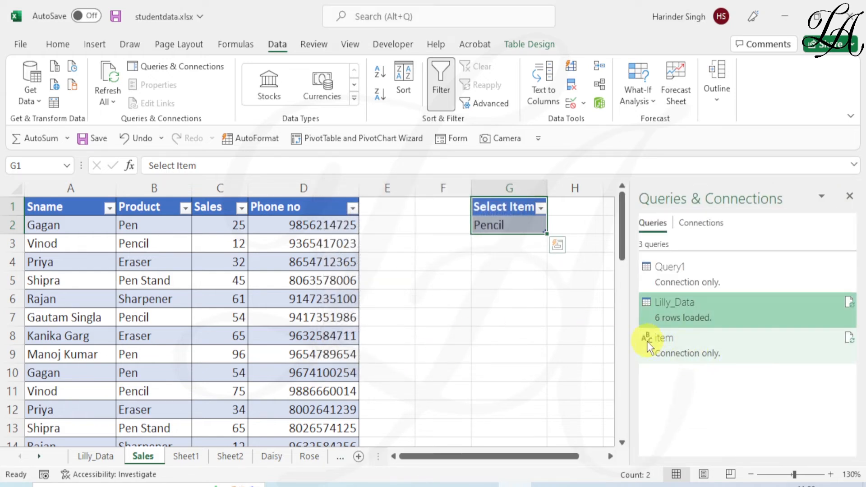
pyautogui.moveTo(650, 336)
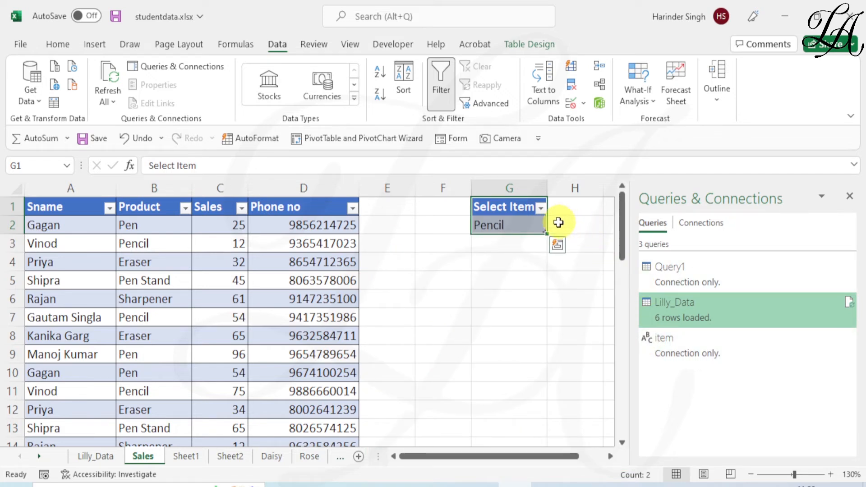
# Step: Load the sales data table into Power Query and filter its Product column to Pencil only
pyautogui.click(155, 285)
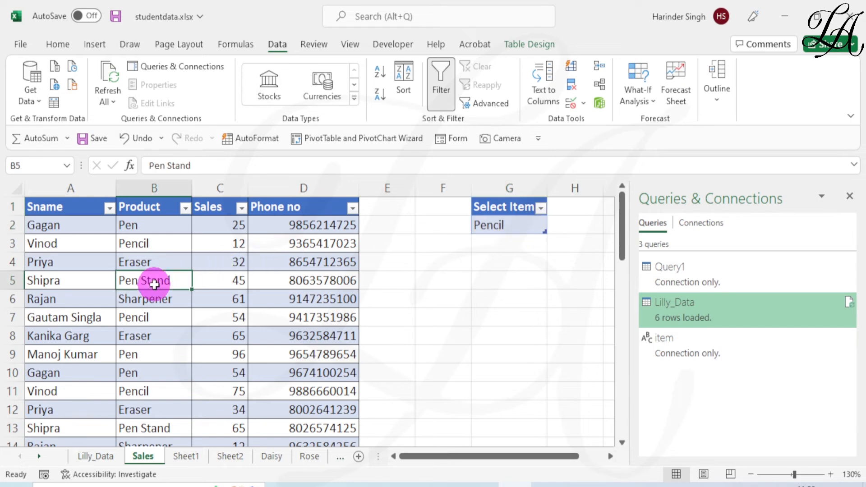
pyautogui.click(54, 103)
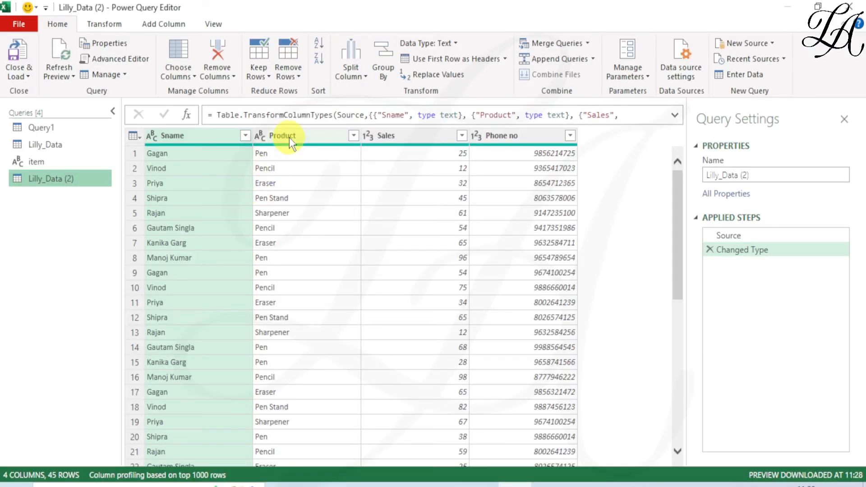
pyautogui.click(290, 136)
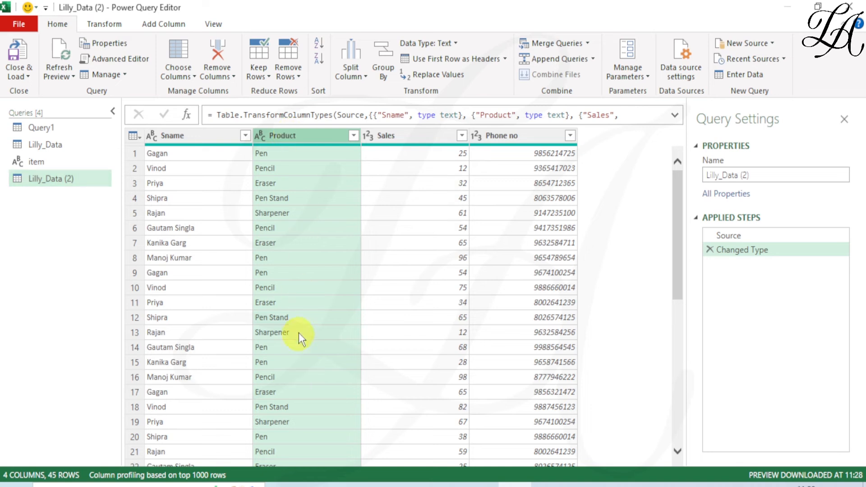
pyautogui.click(354, 136)
pyautogui.click(163, 285)
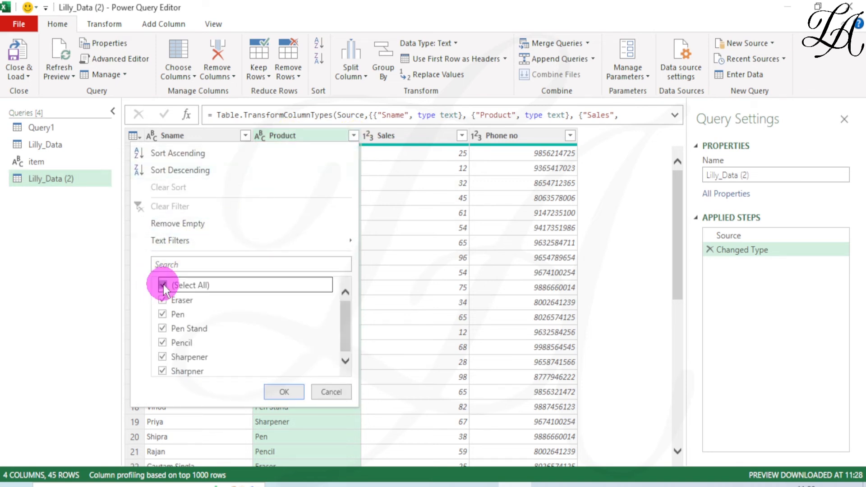
pyautogui.click(163, 343)
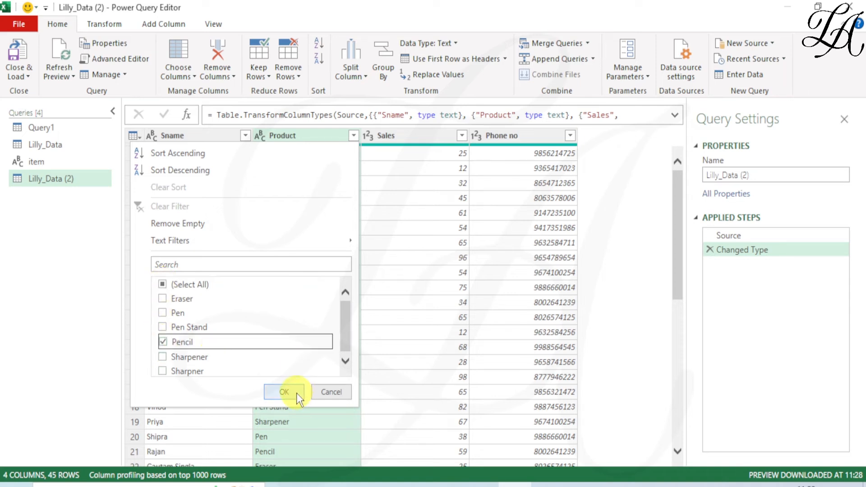
pyautogui.click(284, 392)
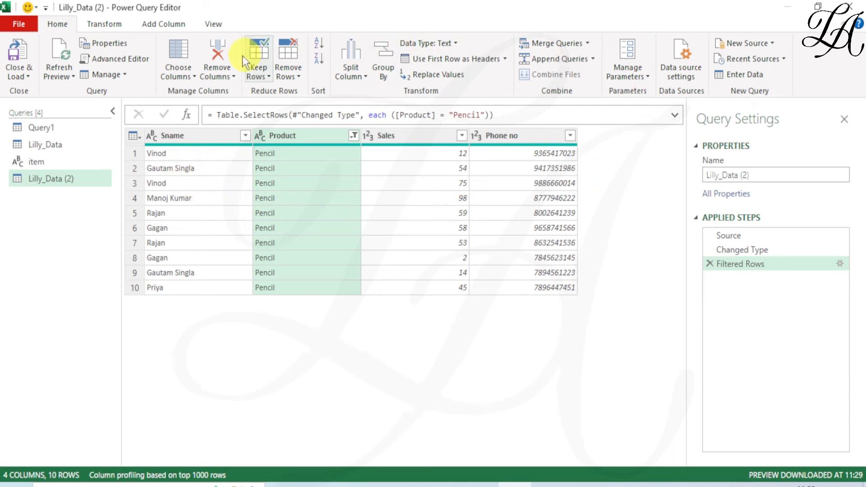
# Step: In the advanced query code, replace the "Pencil" literal in the Filtered Rows step with item and apply the change
pyautogui.click(213, 24)
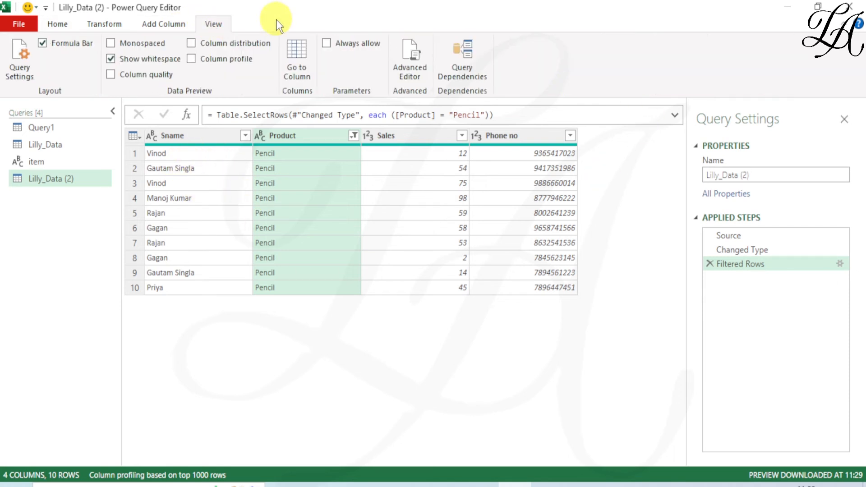
pyautogui.click(410, 61)
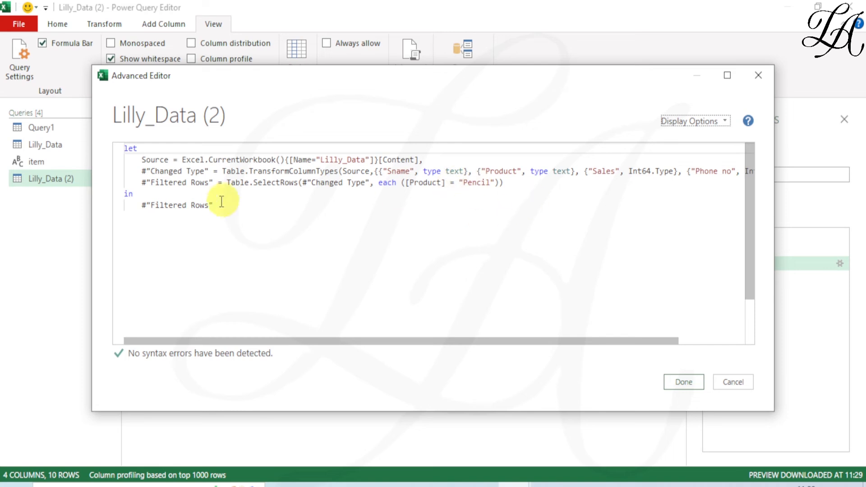
pyautogui.click(495, 182)
pyautogui.press('BackSpace')
pyautogui.press('BackSpace')
pyautogui.press('BackSpace')
pyautogui.press('BackSpace')
pyautogui.press('BackSpace')
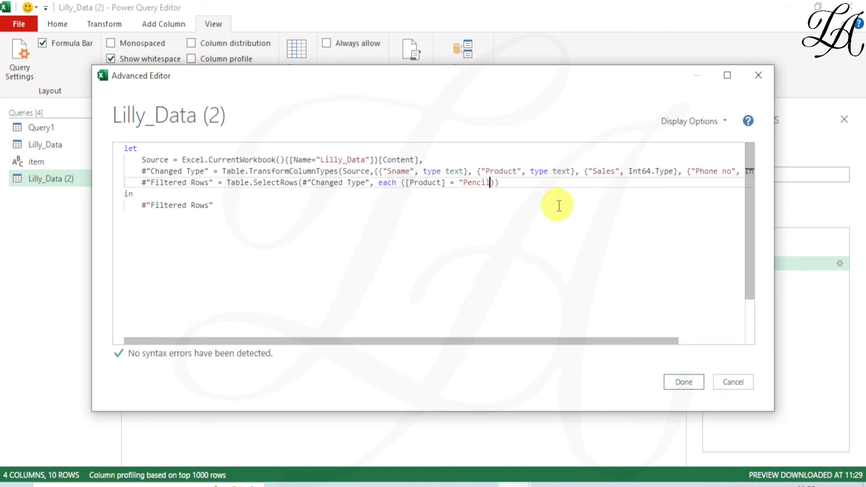
pyautogui.press('BackSpace')
pyautogui.press('BackSpace')
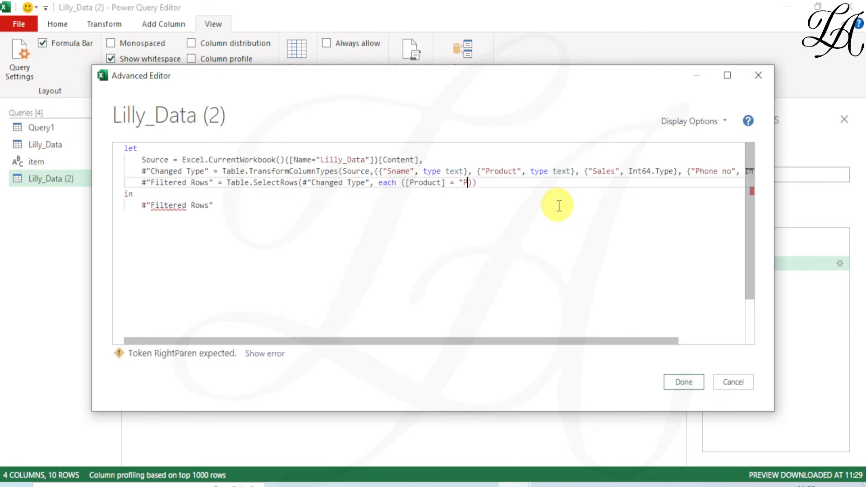
pyautogui.press('BackSpace')
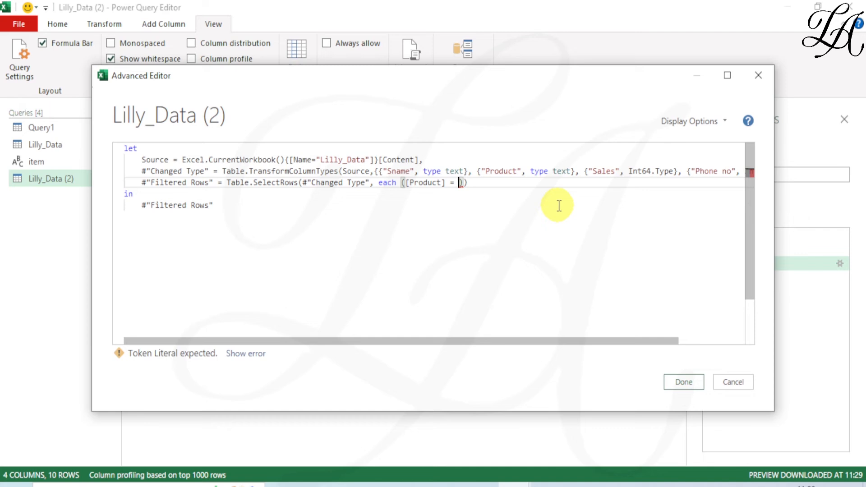
pyautogui.write('i')
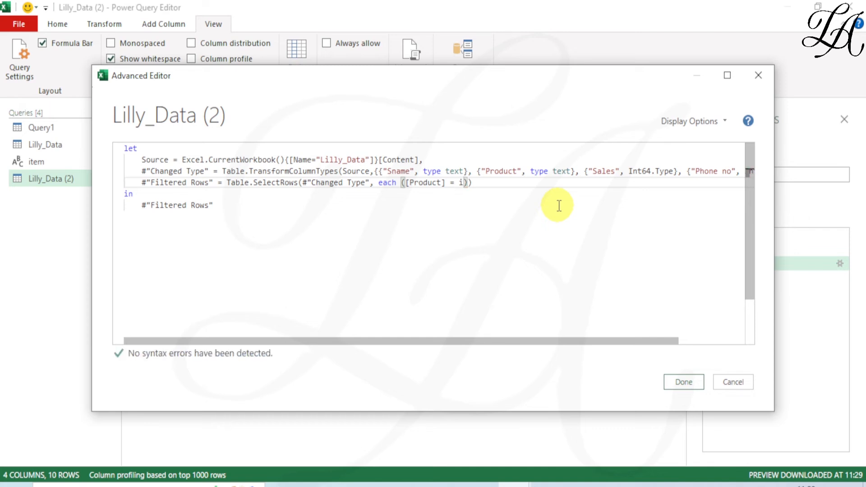
pyautogui.write('tem')
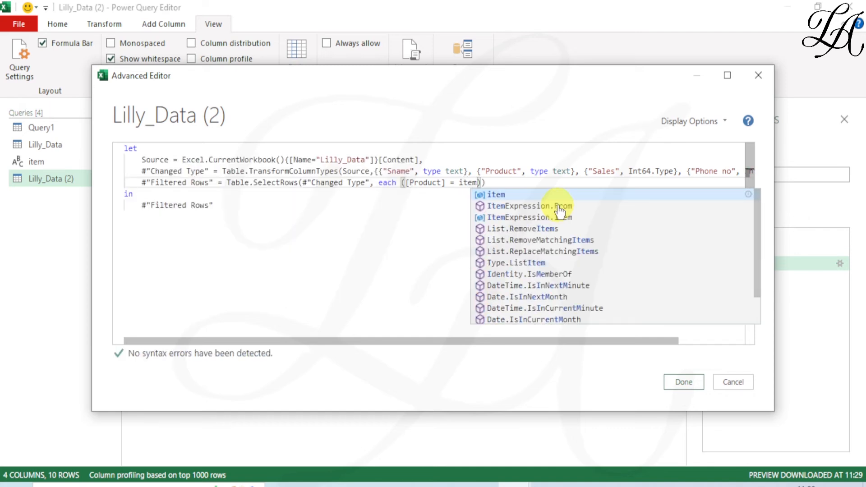
pyautogui.click(559, 197)
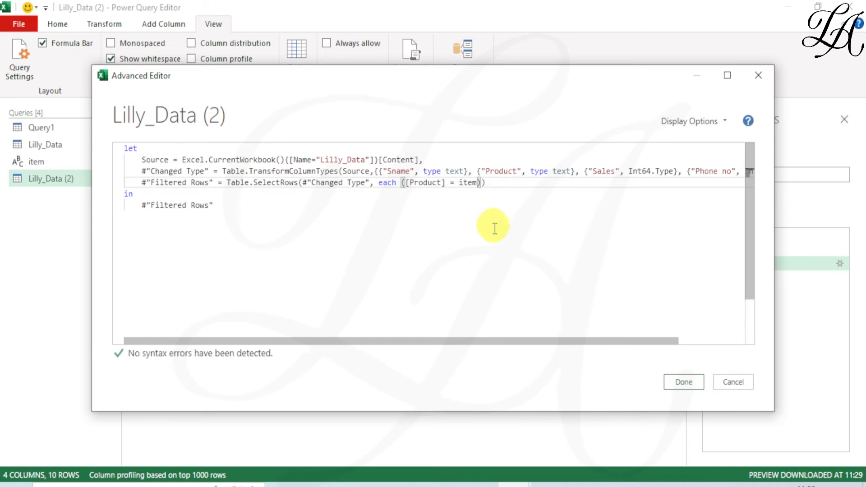
pyautogui.click(679, 385)
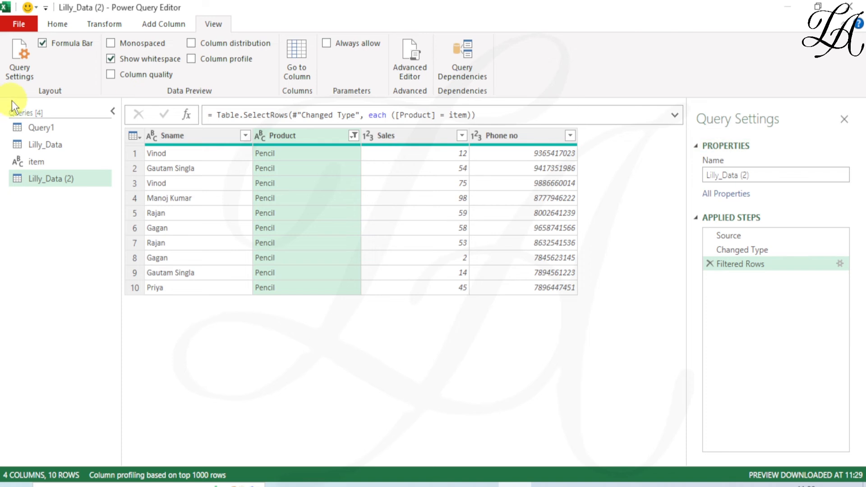
# Step: Load the filtered query as a table on the existing Sales sheet starting at cell G5 and close the queries pane
pyautogui.click(63, 24)
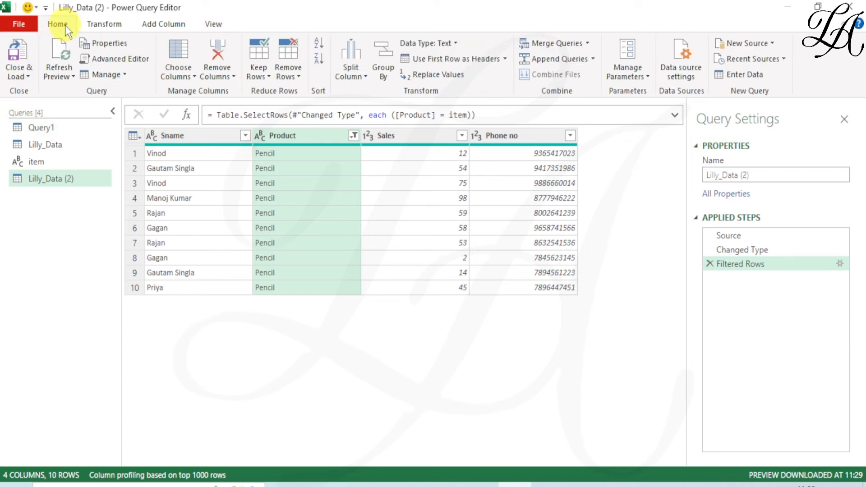
pyautogui.click(23, 72)
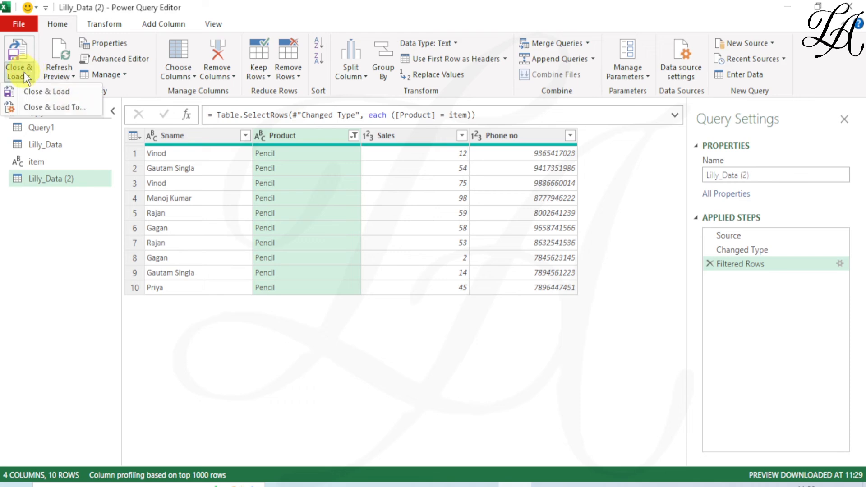
pyautogui.click(60, 107)
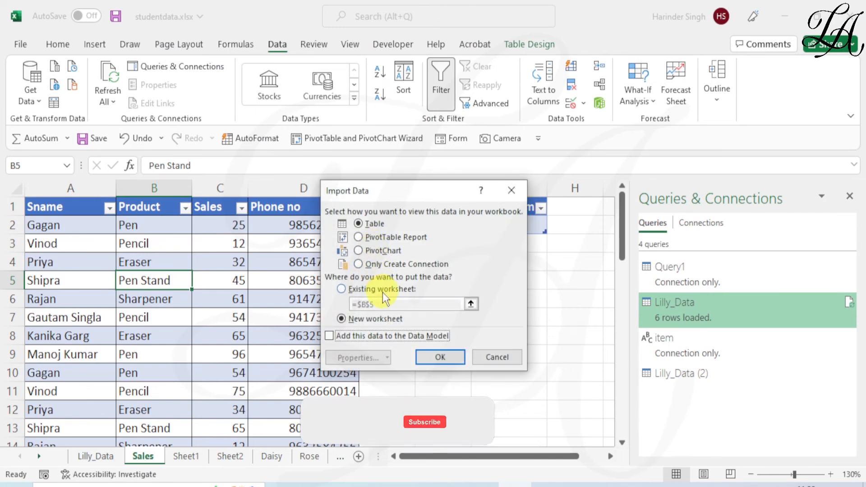
pyautogui.click(383, 289)
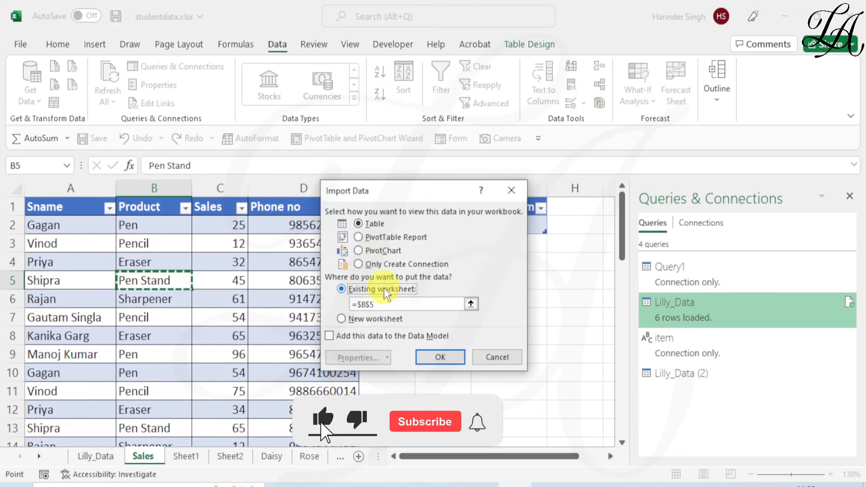
pyautogui.click(471, 304)
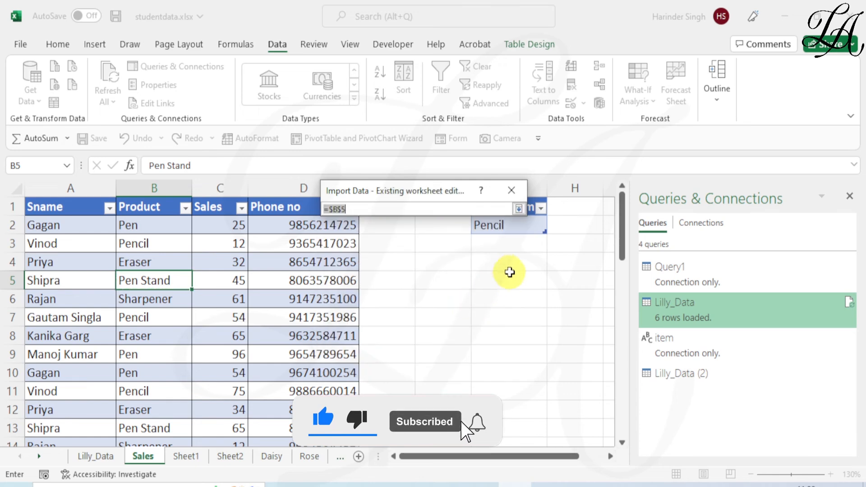
pyautogui.click(503, 282)
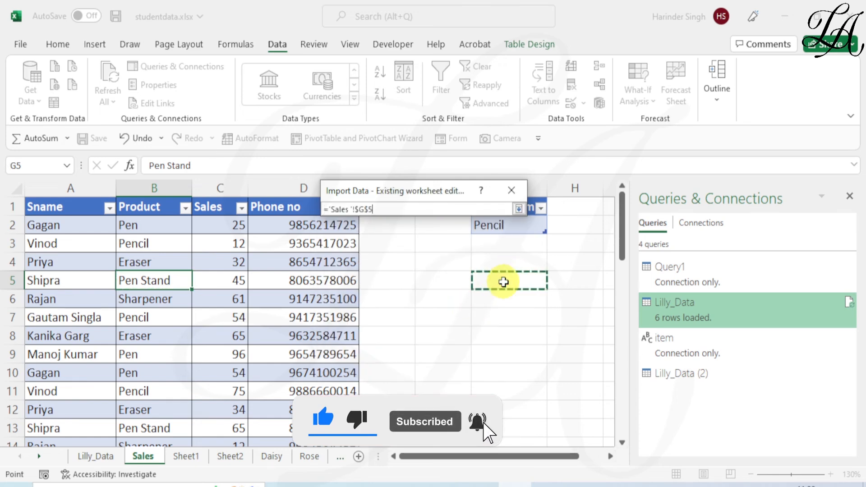
pyautogui.click(518, 209)
pyautogui.click(438, 356)
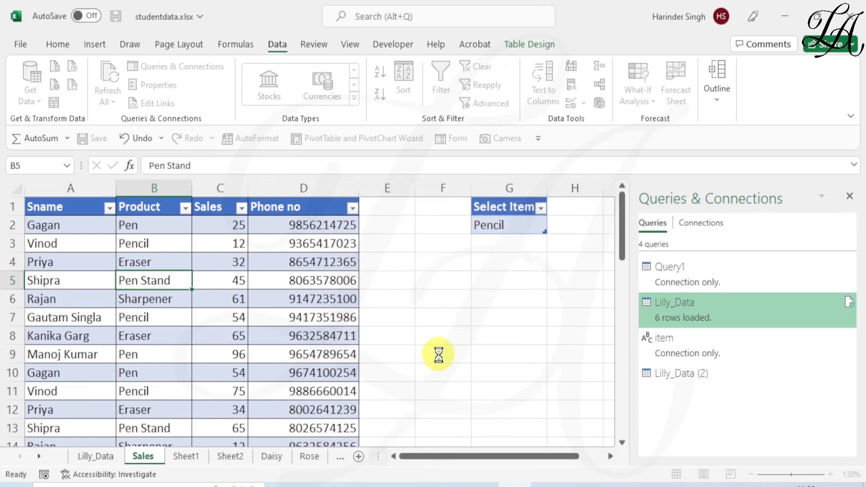
pyautogui.click(849, 197)
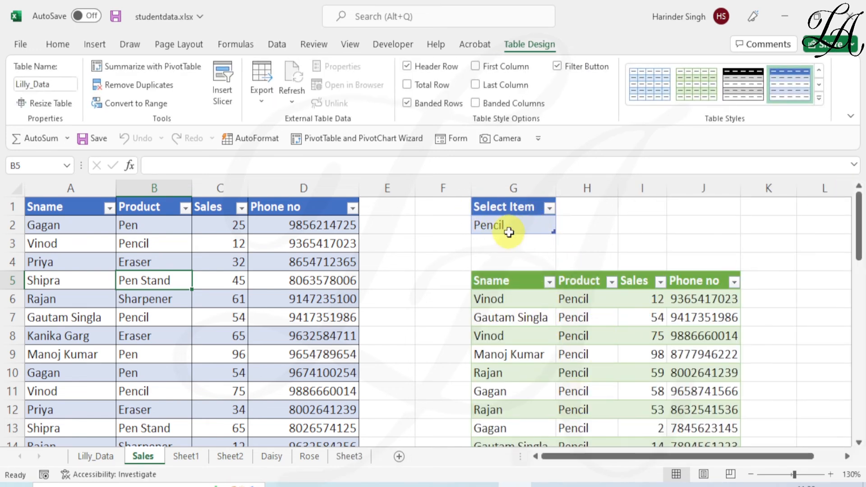
pyautogui.scroll(-1, 545, 318)
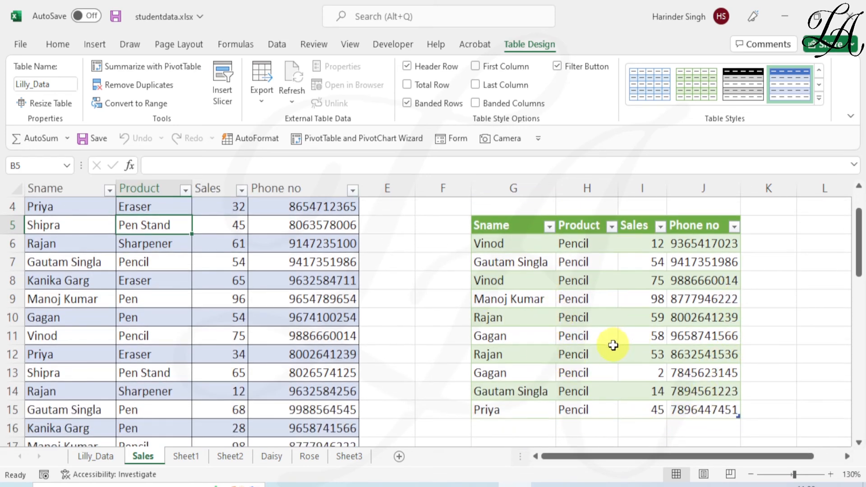
# Step: Choose Pen Stand in the Select Item drop-down in cell G2 and refresh the filtered query table below it
pyautogui.scroll(1, 612, 347)
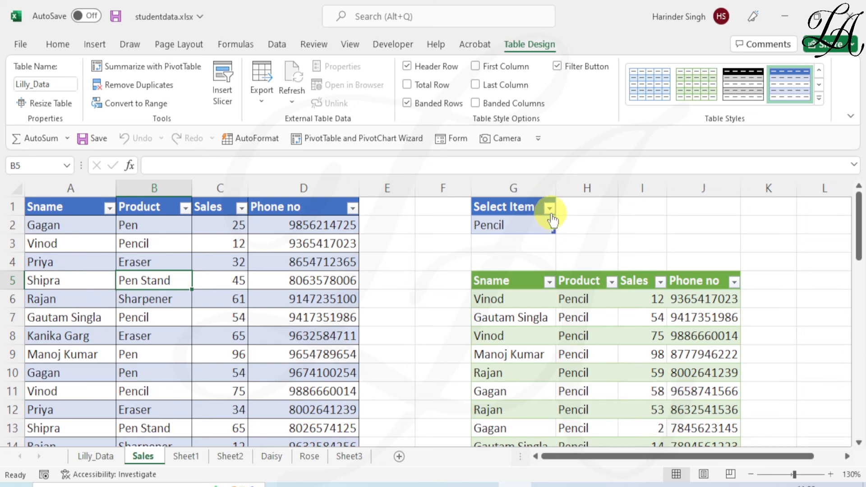
pyautogui.click(563, 227)
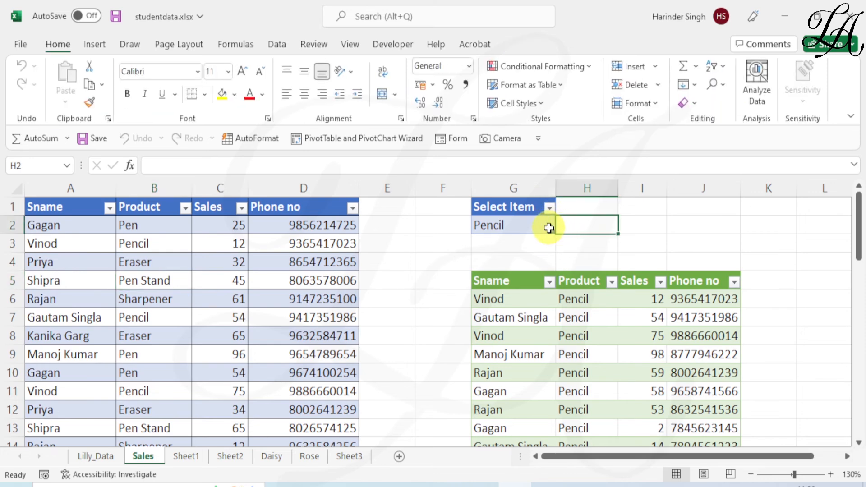
pyautogui.click(549, 227)
pyautogui.click(561, 227)
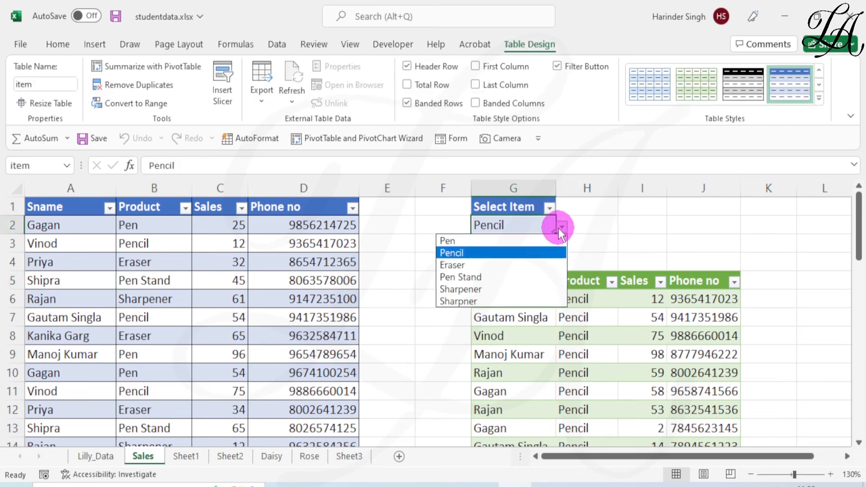
pyautogui.click(504, 278)
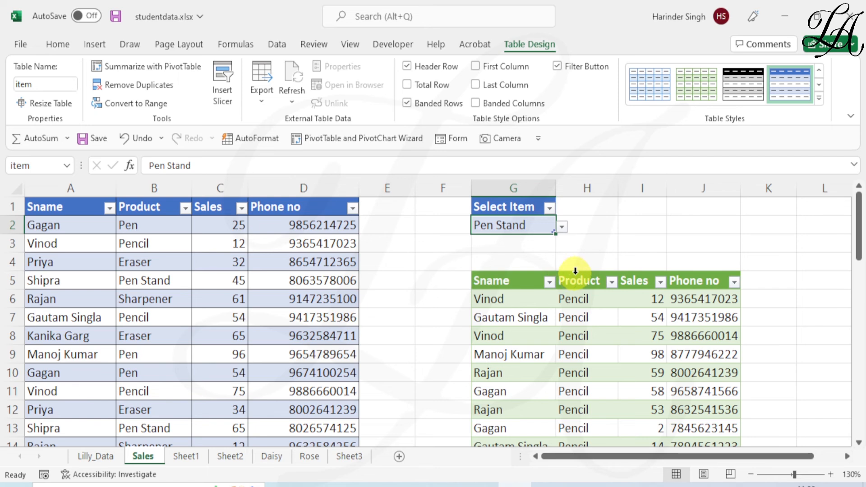
pyautogui.rightClick(586, 363)
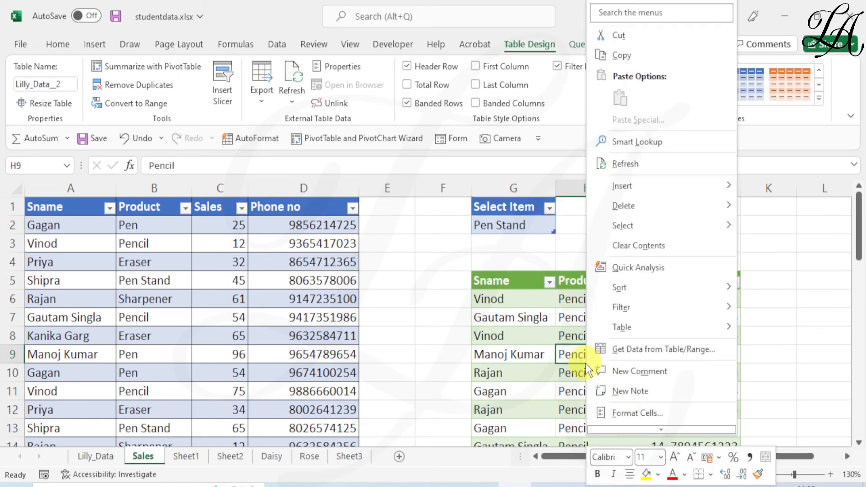
pyautogui.click(628, 166)
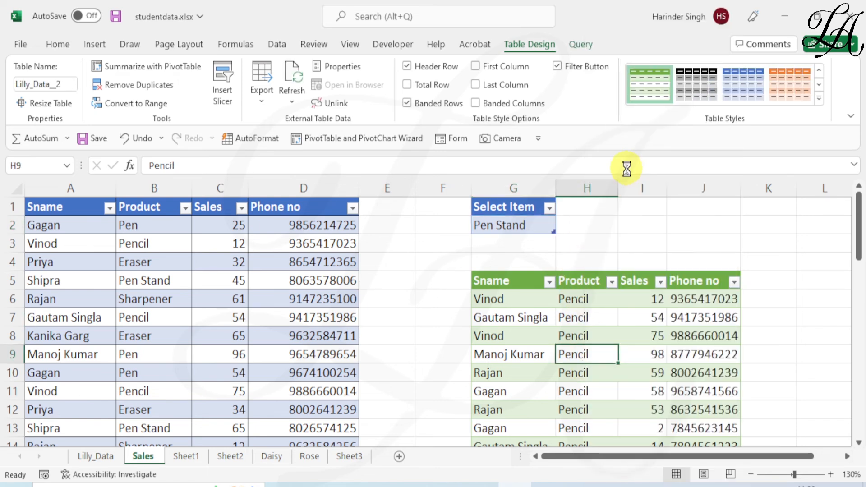